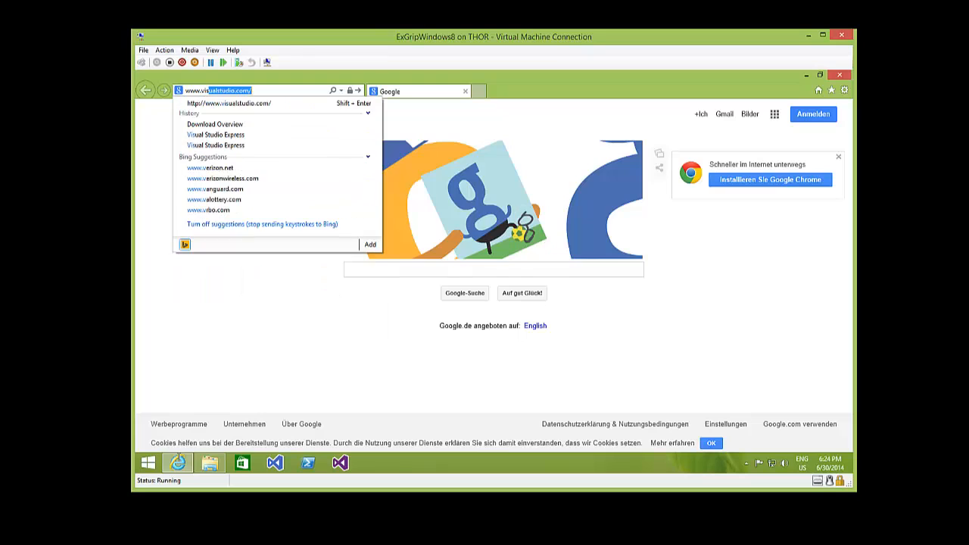
- Load visualstudio.com and scroll the home page down and back to the top
key("Return")
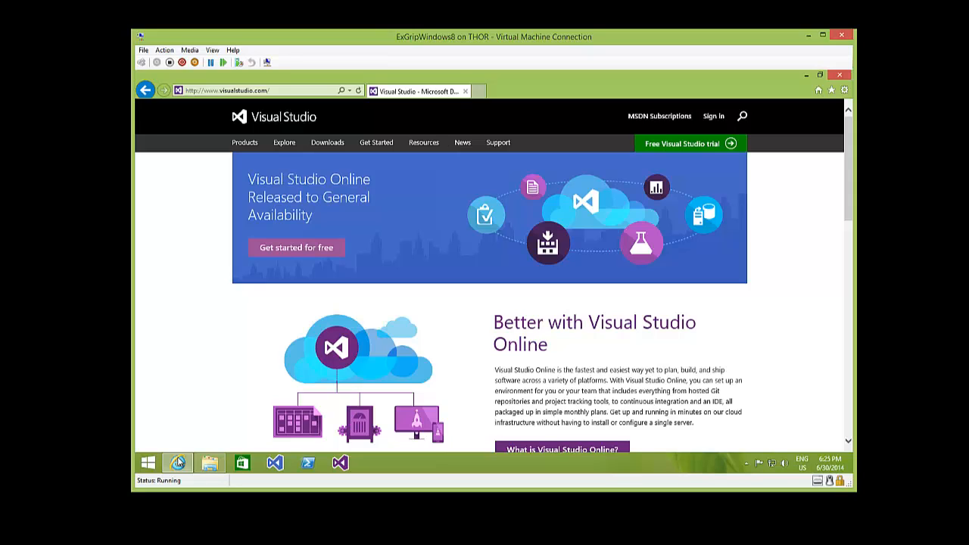
scroll(178, 463, "down", 7)
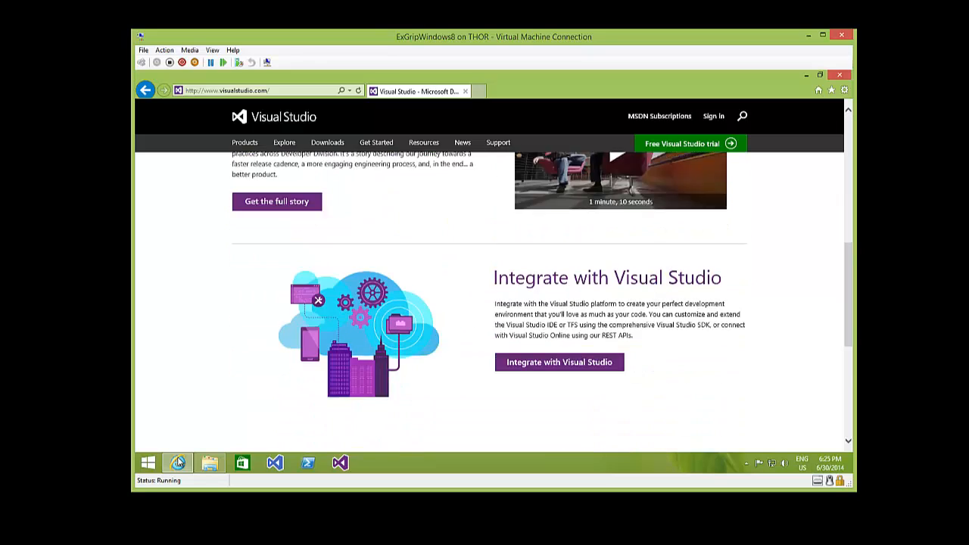
scroll(178, 462, "up", 9)
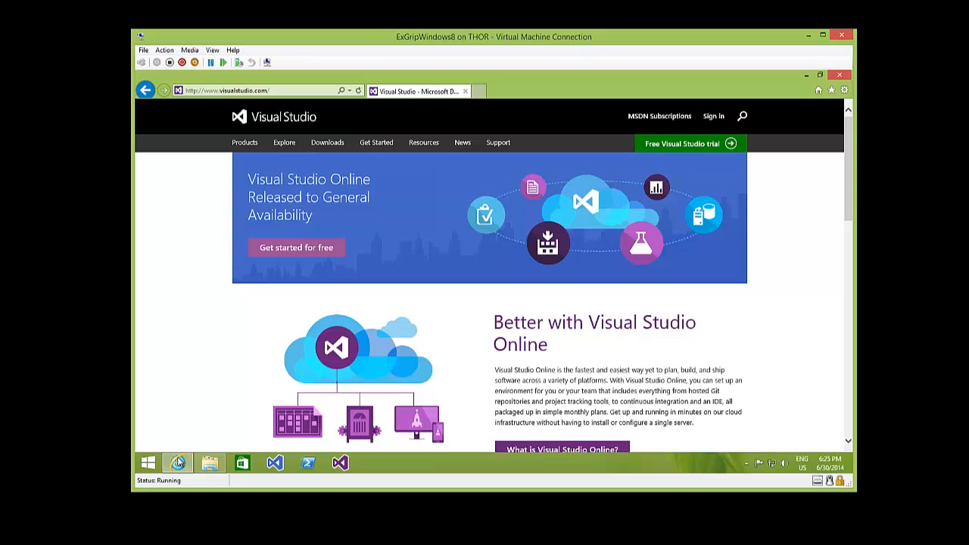
- Go to Downloads and expand Visual Studio Express 2013 for Windows Desktop in the Express section
left_click(327, 142)
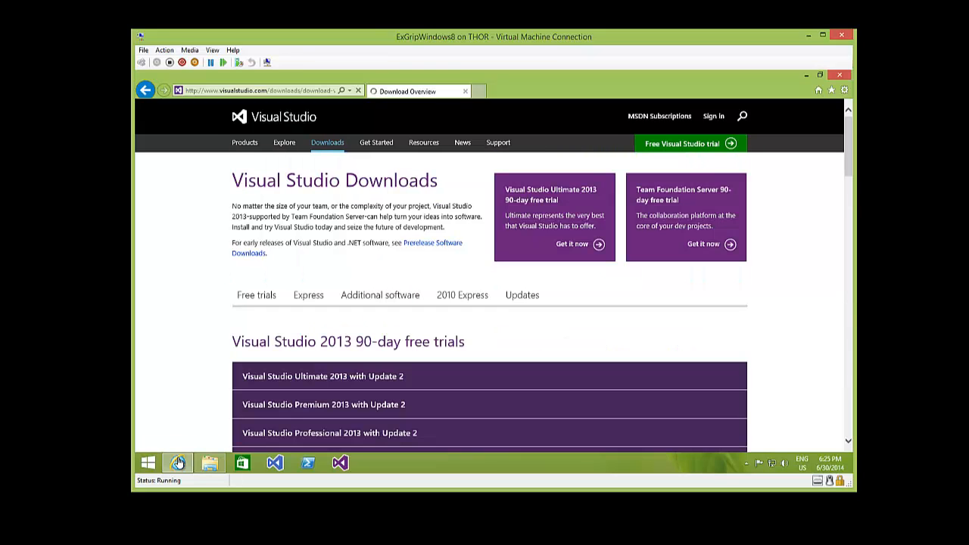
scroll(490, 303, "down", 2)
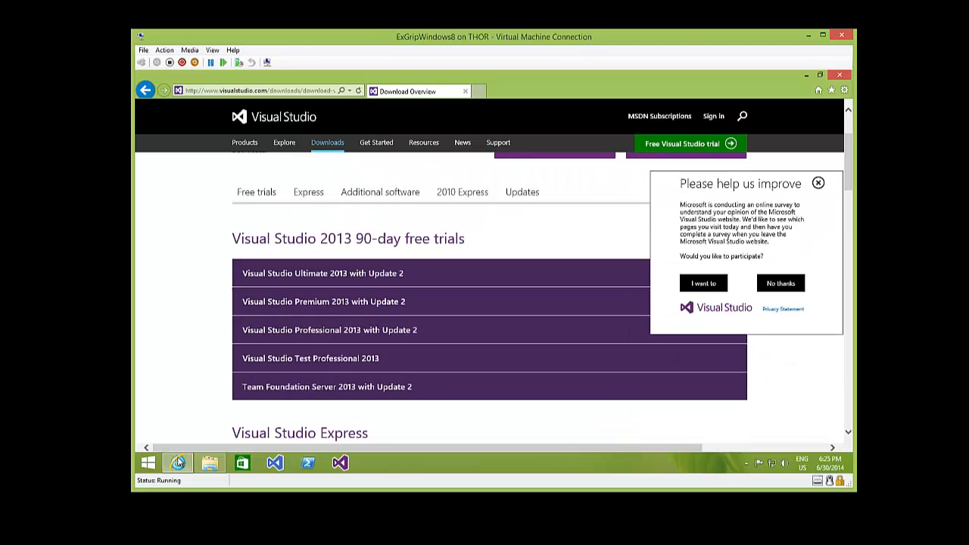
scroll(490, 303, "down", 2)
scroll(489, 303, "down", 2)
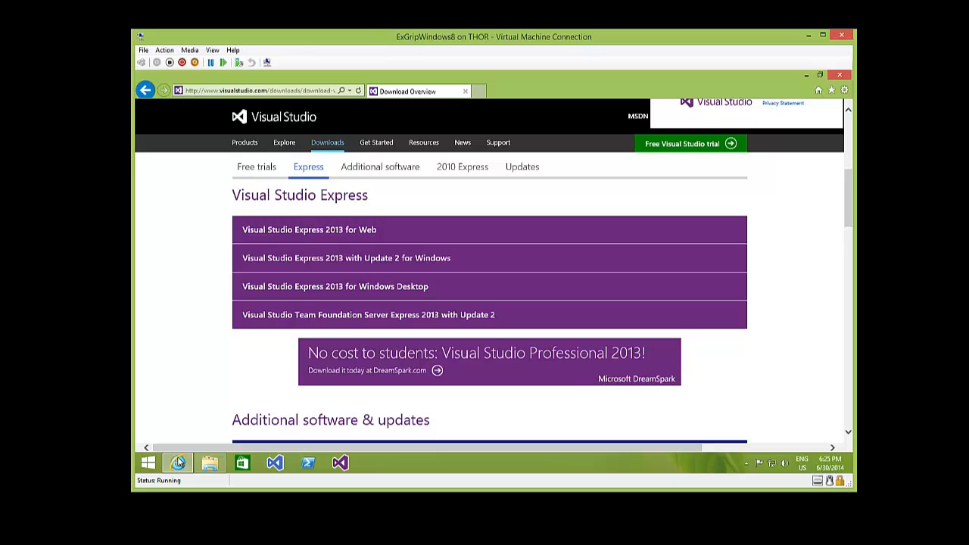
triple_click(300, 195)
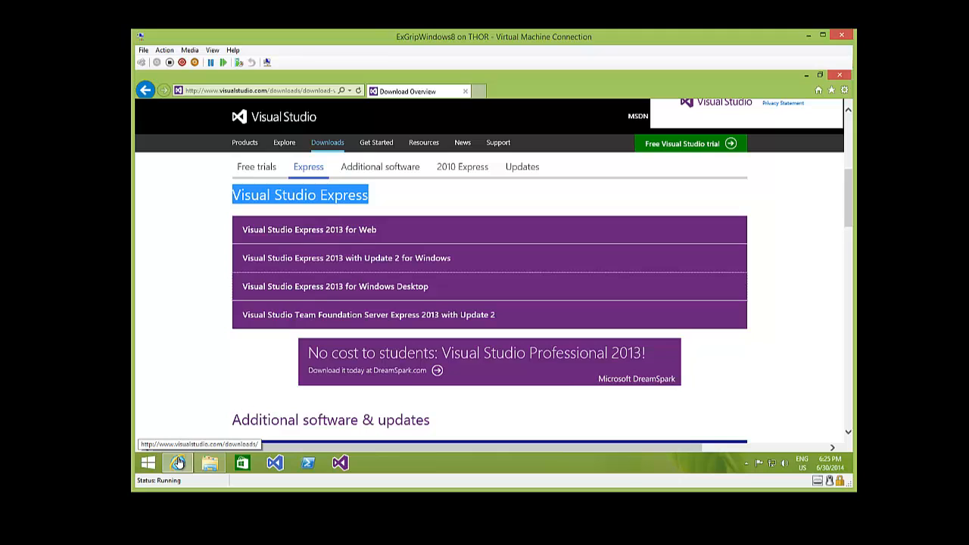
key("Return")
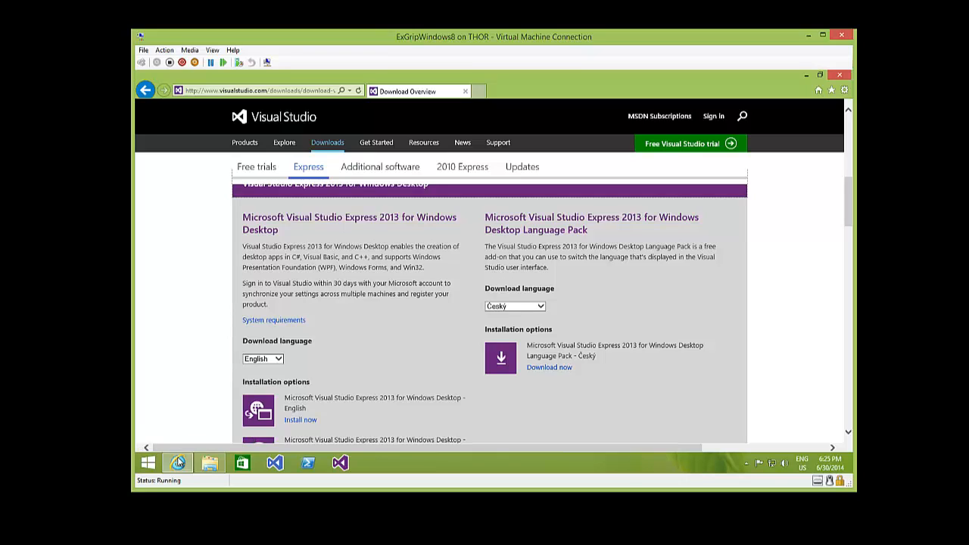
- Keep English as the download language and start the Express 2013 for Windows Desktop installer
left_click(271, 359)
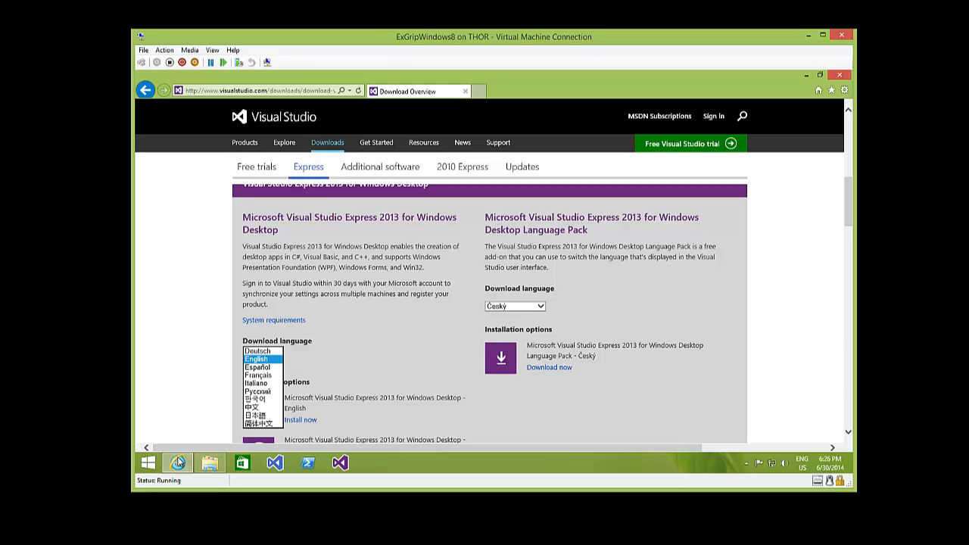
left_click(262, 359)
scroll(262, 359, "down", 2)
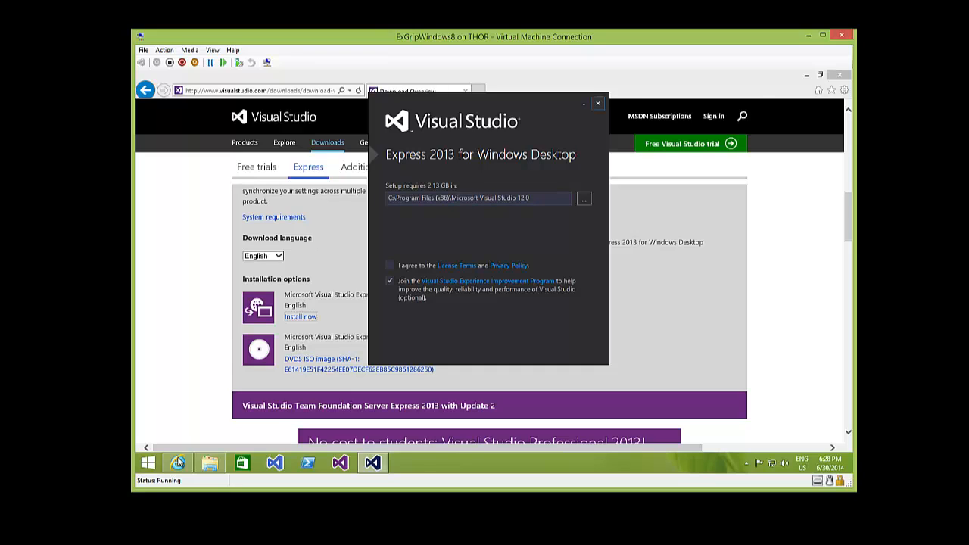
- Cancel the running setup and open the Downloads folder holding VS2013_RTM_DskExp_ENU.iso
left_click(598, 103)
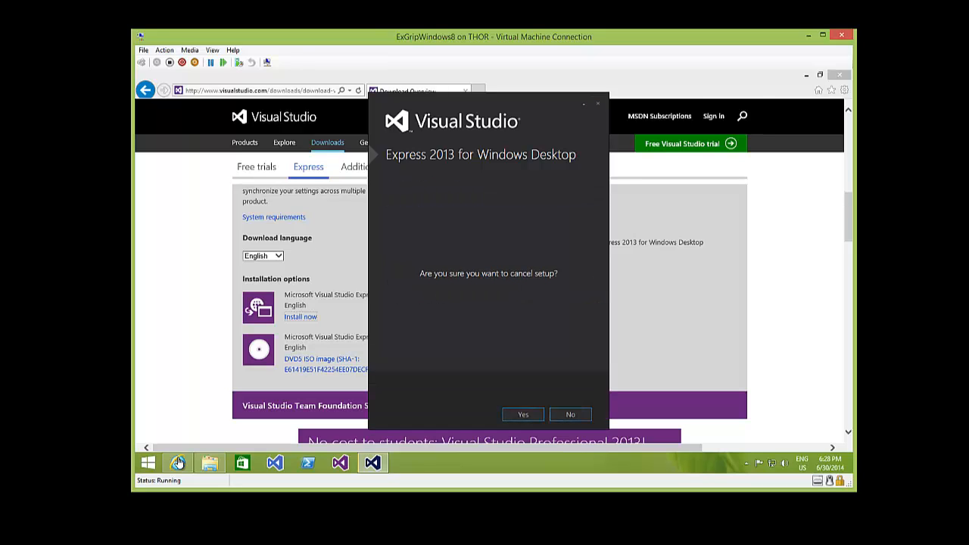
left_click(523, 415)
left_click(179, 462)
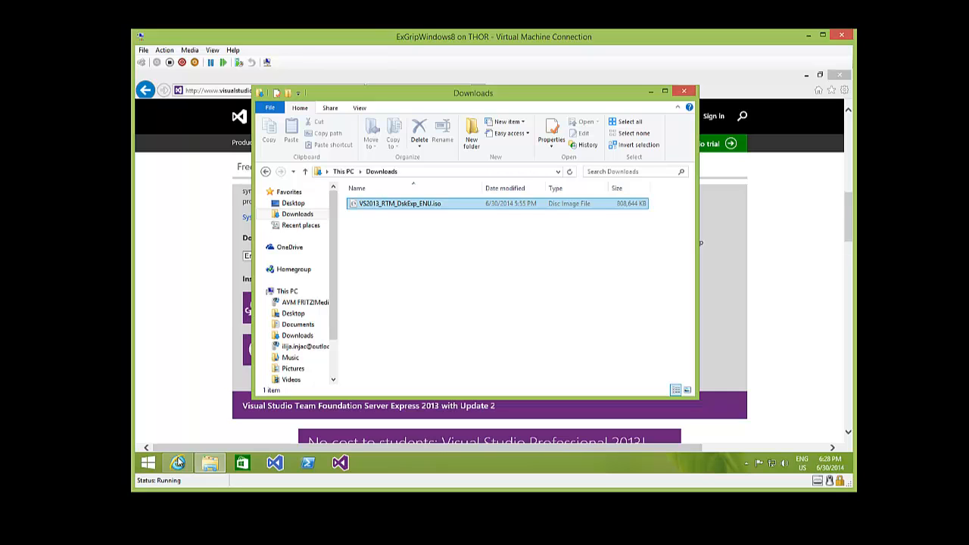
- Mount VS2013_RTM_DskExp_ENU.iso and run wdexpress_full.exe from DVD Drive (E:)
right_click(387, 204)
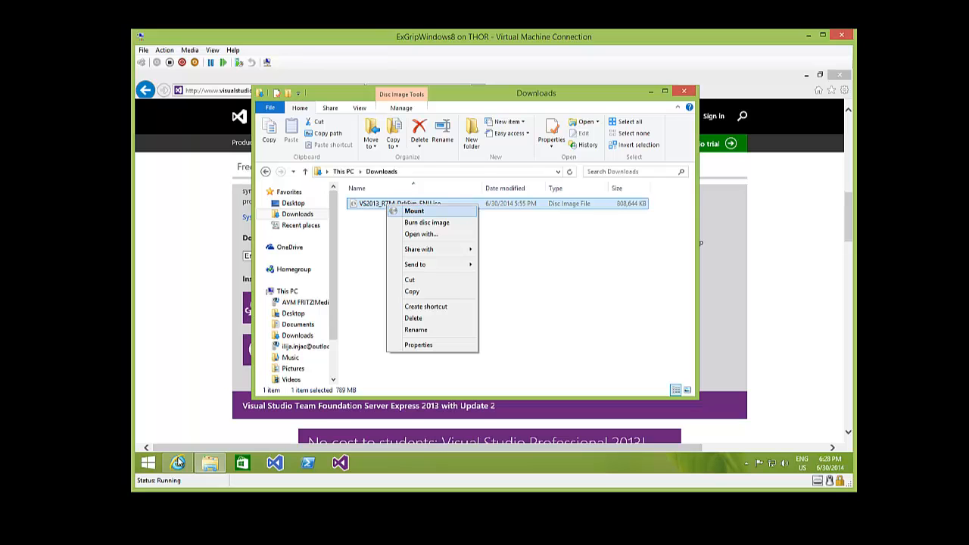
left_click(414, 210)
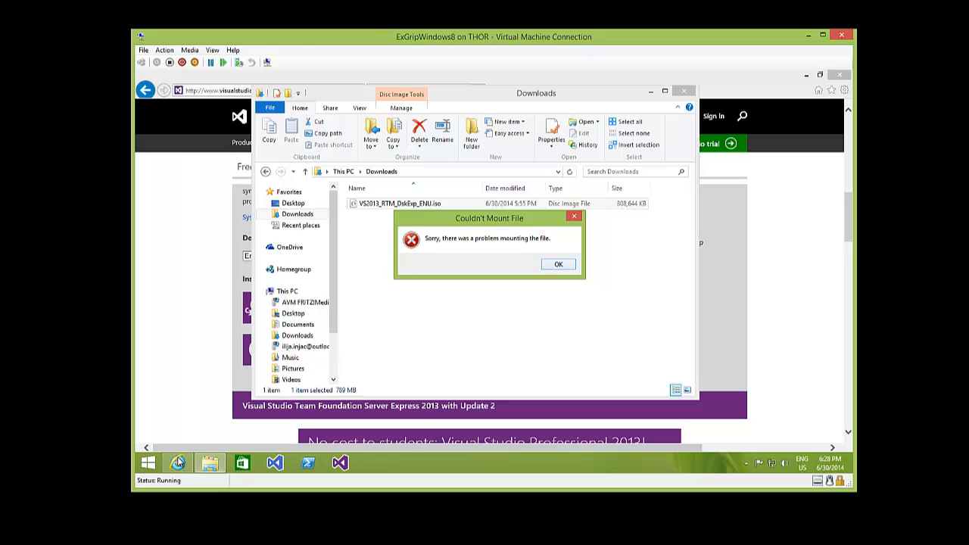
left_click(559, 264)
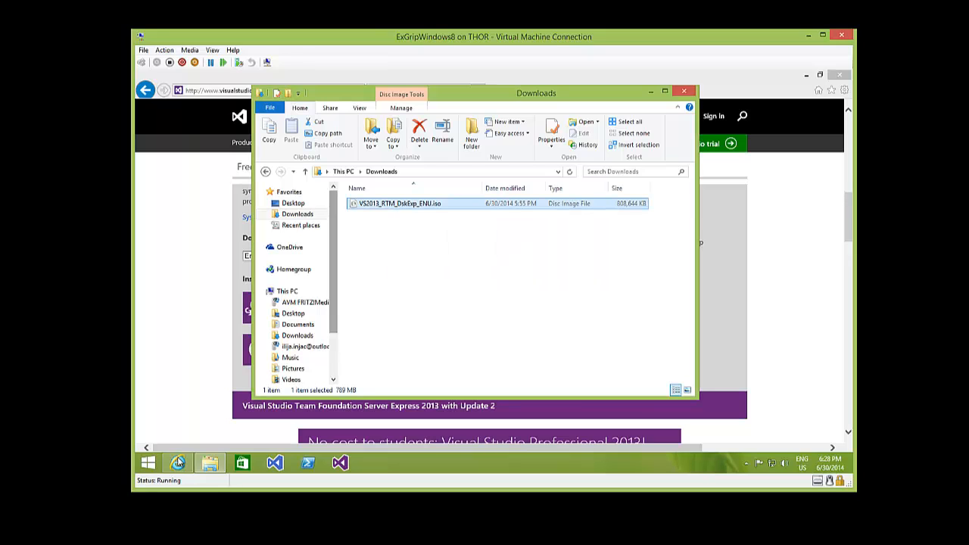
scroll(295, 288, "down", 2)
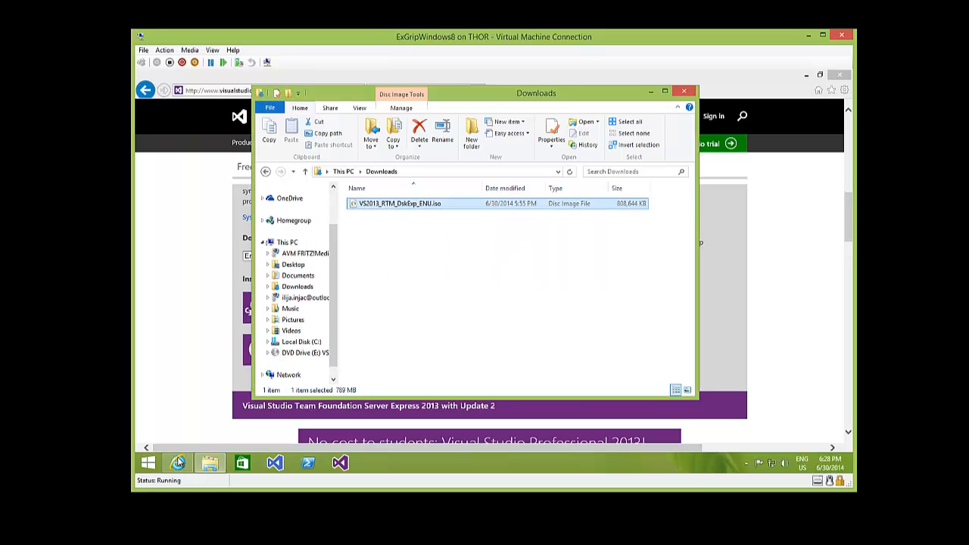
left_click(318, 353)
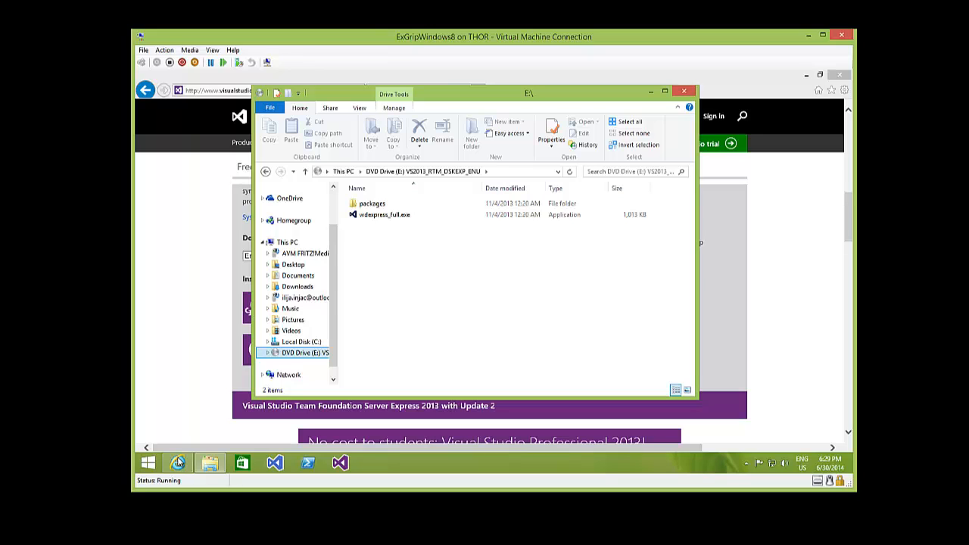
double_click(385, 215)
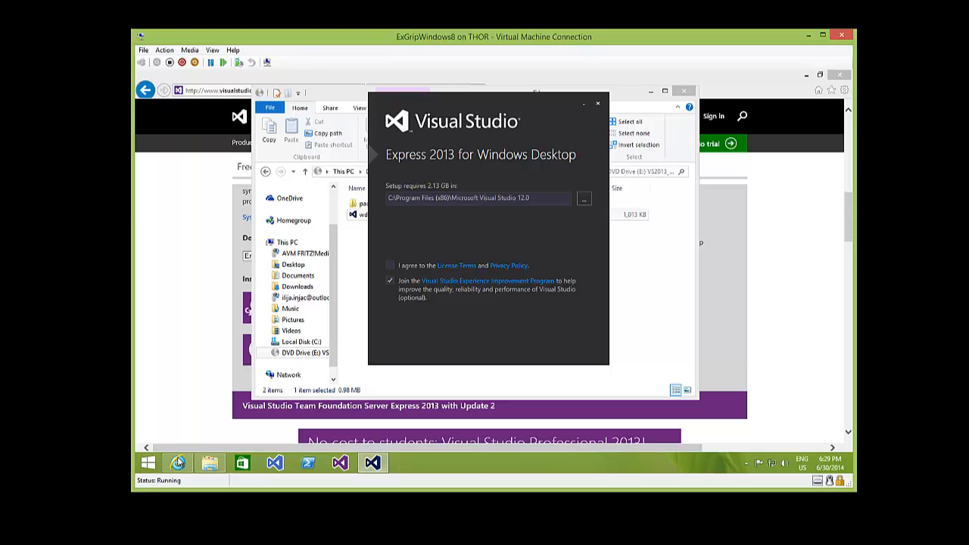
- Accept the License Terms and Privacy Policy and start installing Visual Studio Express 2013
left_click(390, 266)
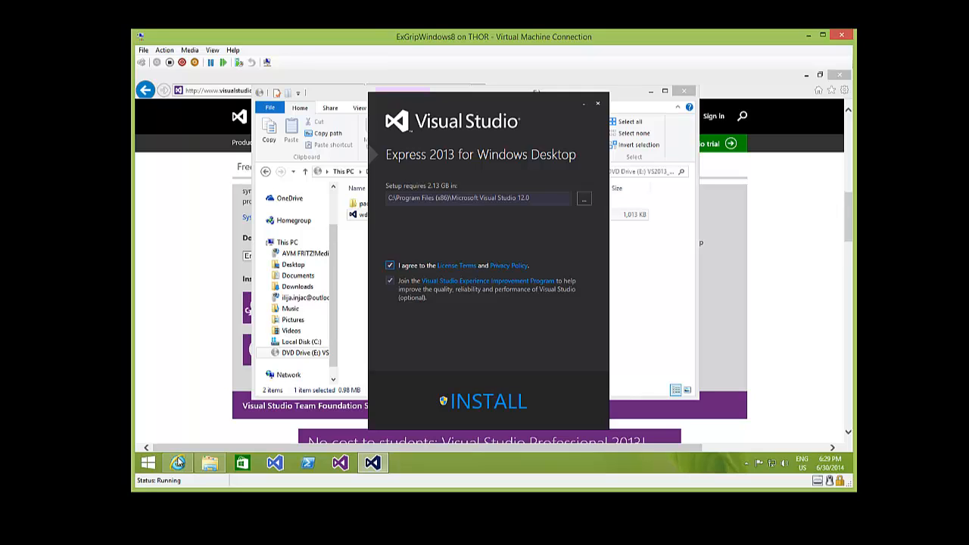
left_click(489, 401)
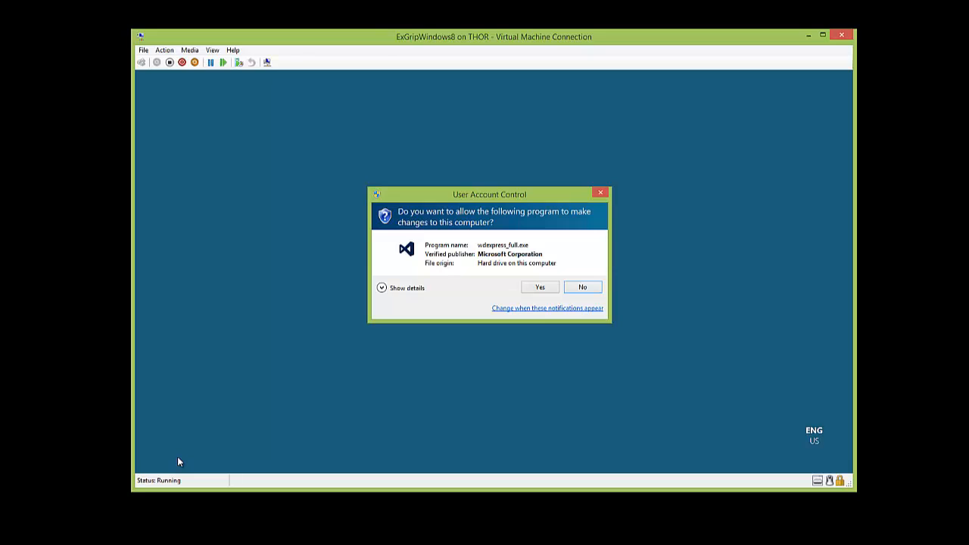
- Allow wdexpress_full.exe in User Account Control so setup completes successfully
key("Left")
key("Return")
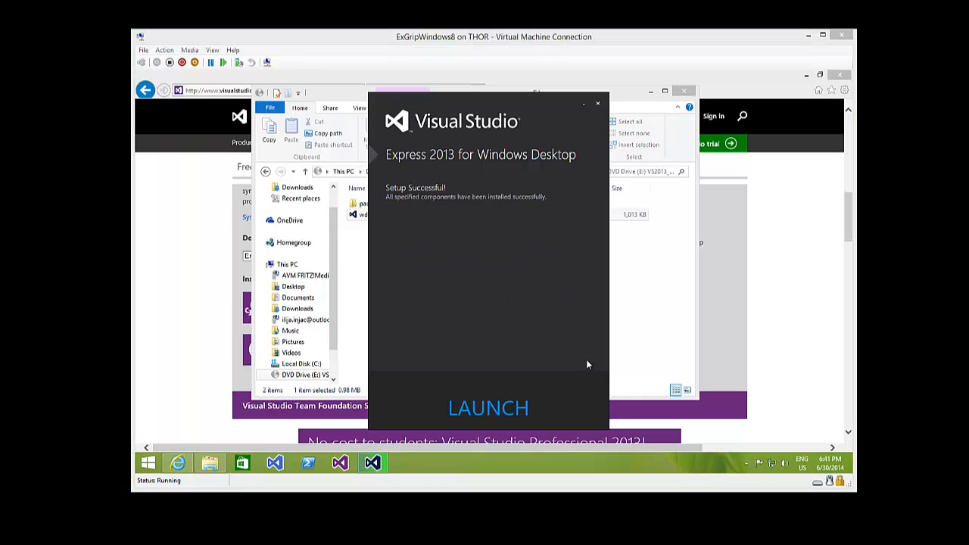
- Launch Visual Studio Express 2013 from the Setup Successful window
left_click(522, 411)
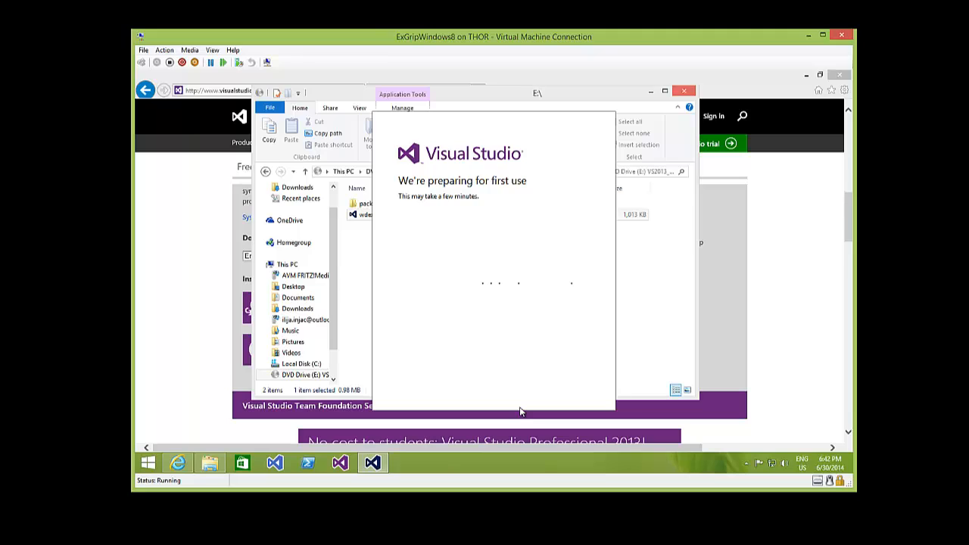
- Close the E:\ drive window and minimize Internet Explorer while the Start Page loads
left_click(684, 91)
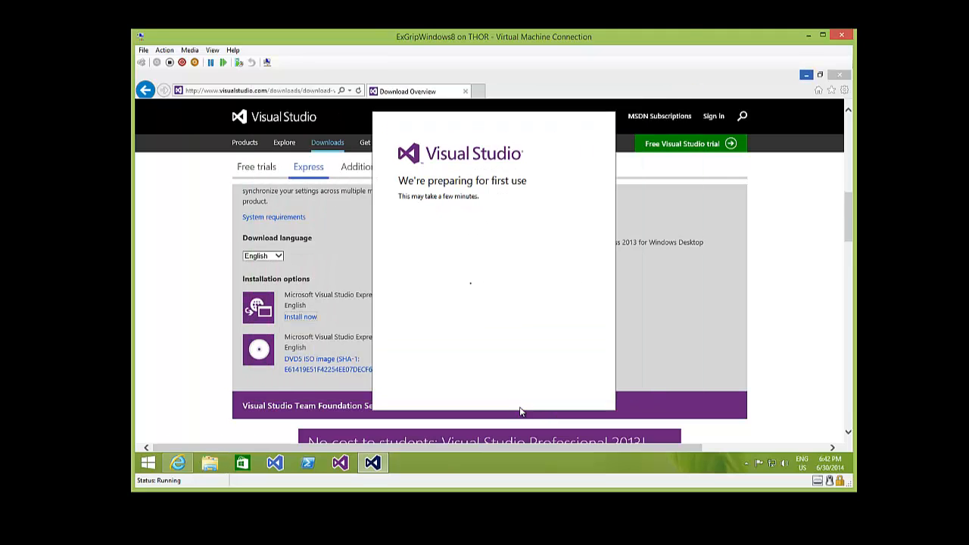
left_click(806, 74)
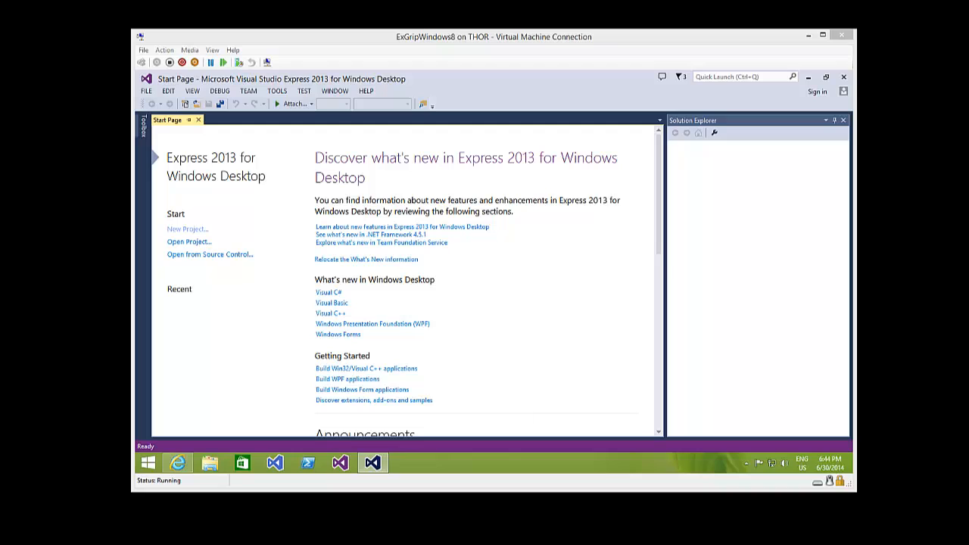
- Change the Color theme from Blue to Dark under Tools > Options > Environment > General
left_click(277, 92)
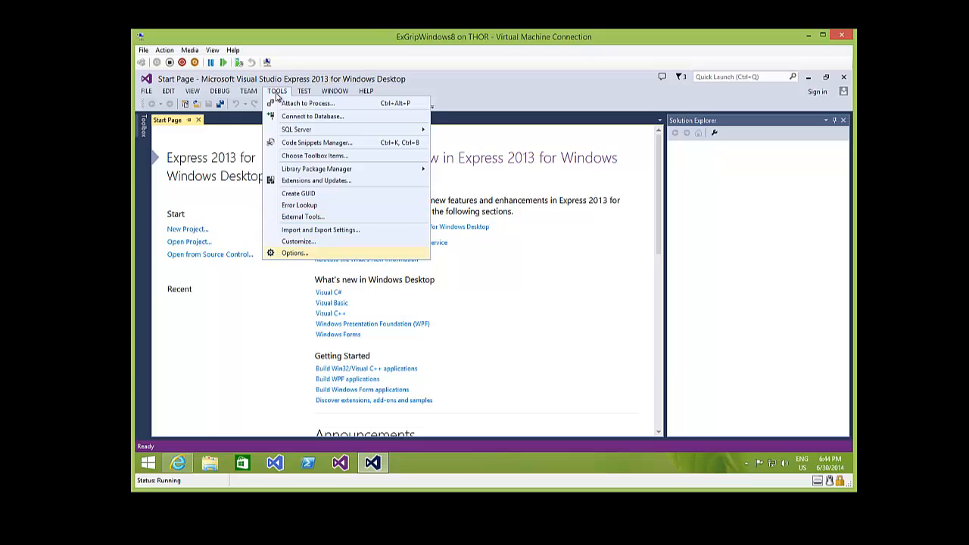
key("Return")
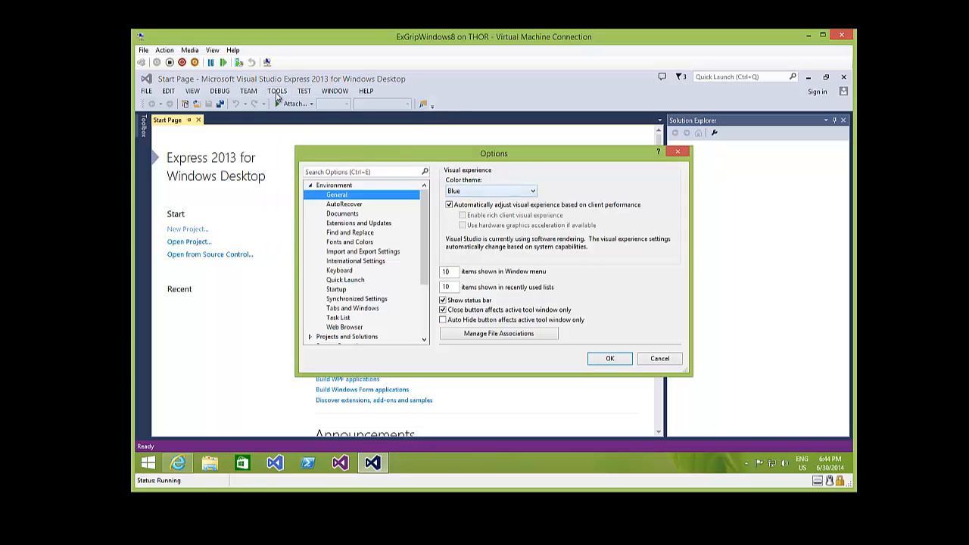
key("Tab")
key("alt+Down")
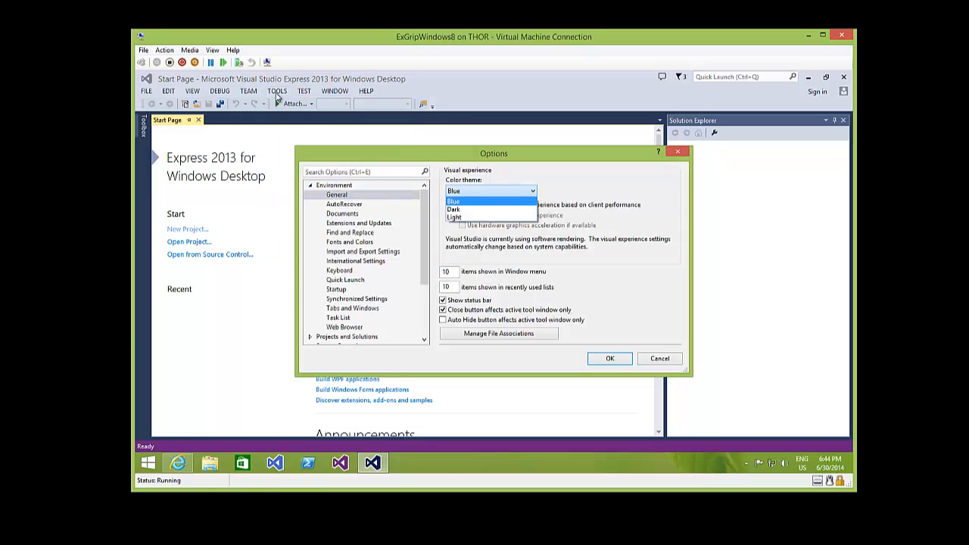
key("Down")
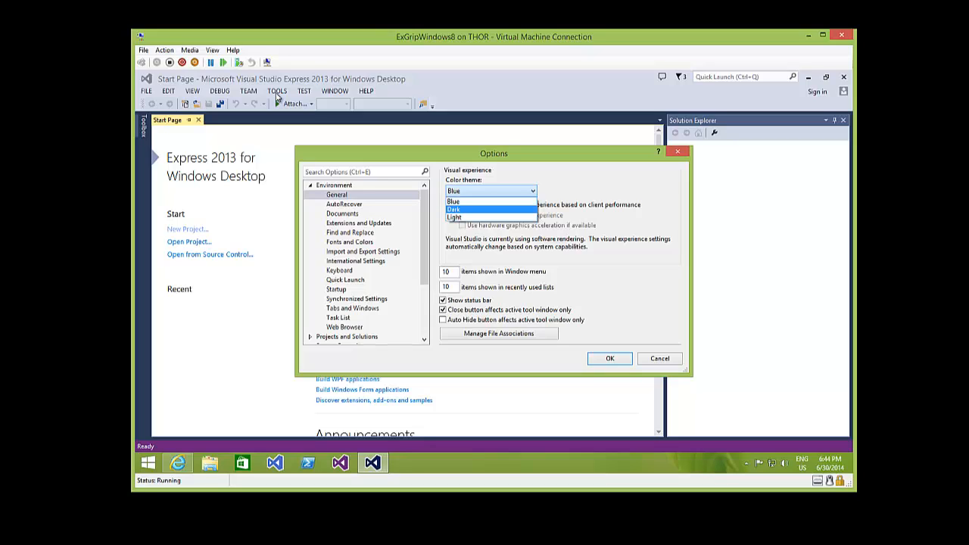
key("Return")
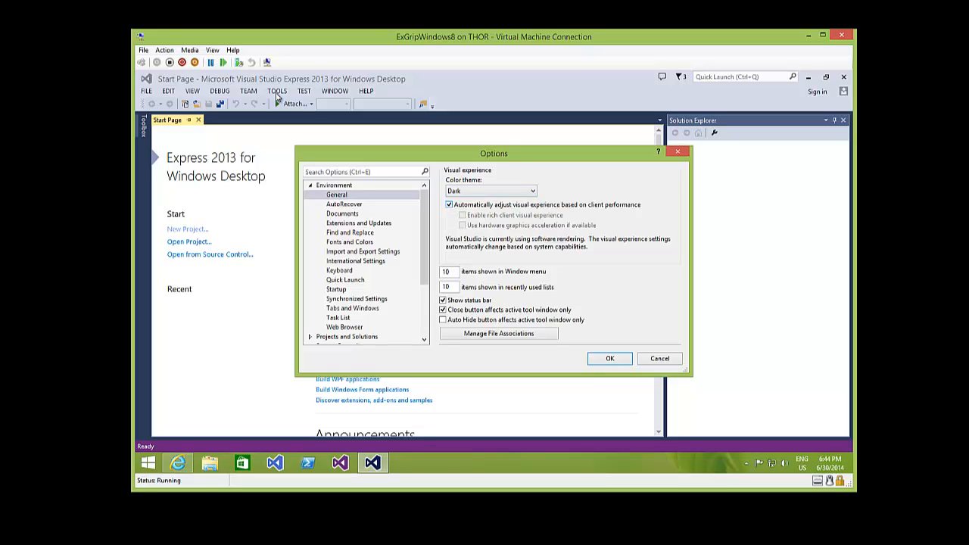
key("Return")
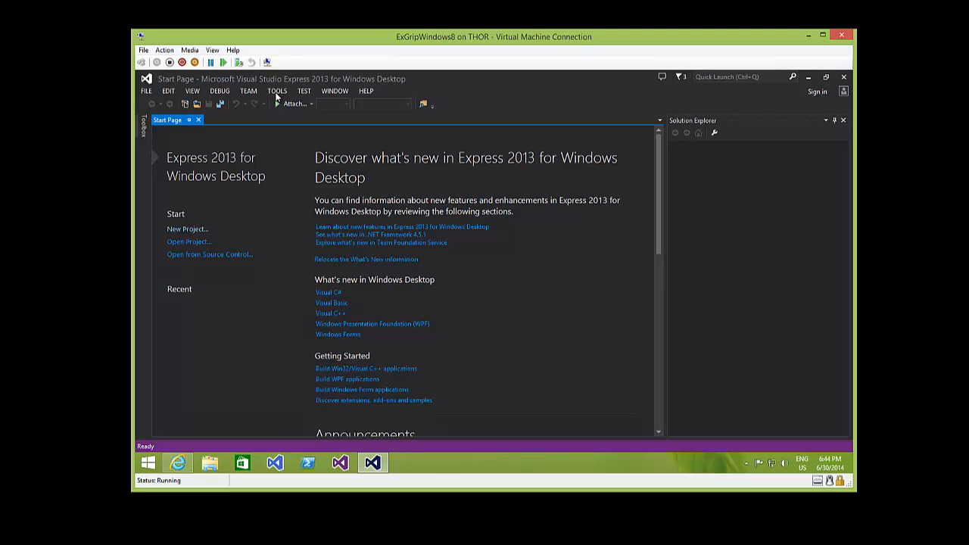
left_click(277, 91)
key("Down")
key("Up")
key("Up")
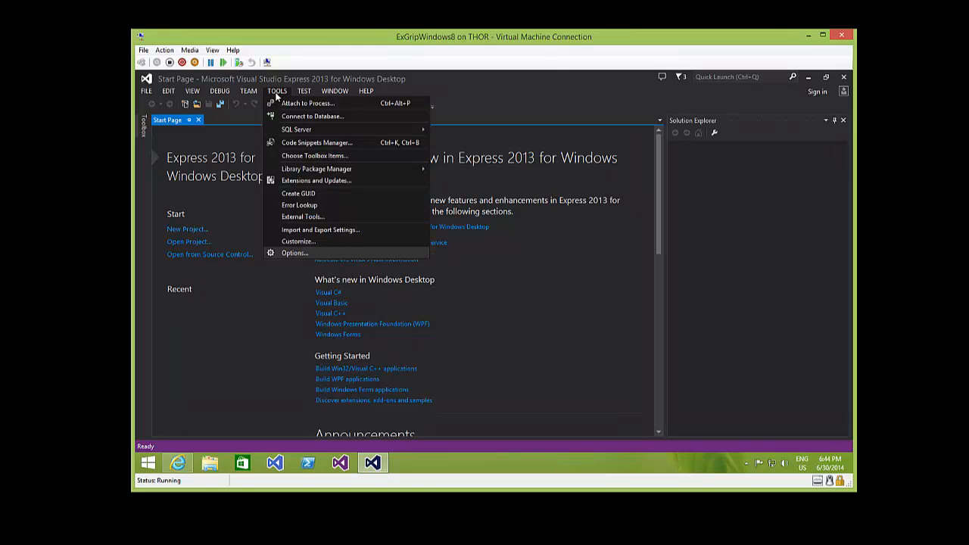
key("Return")
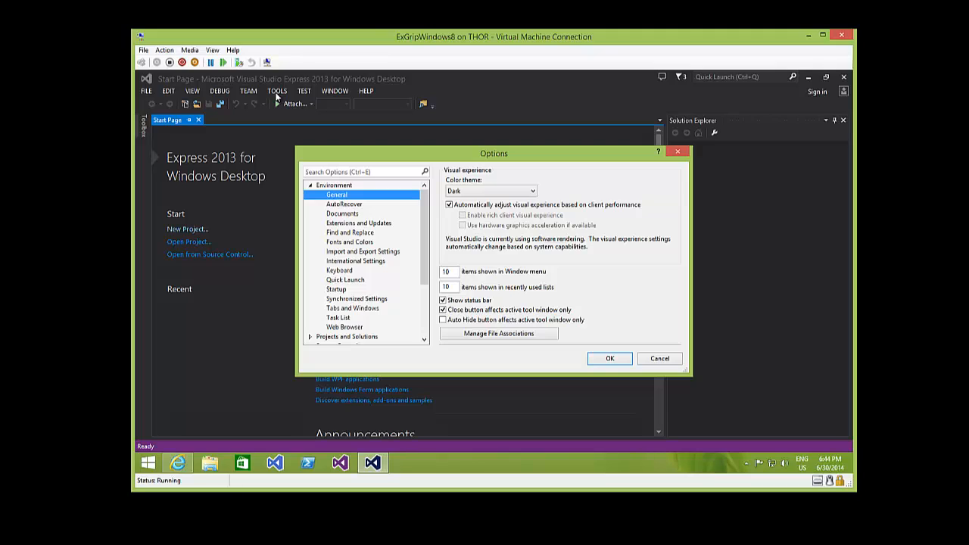
key("Tab")
key("alt+Down")
key("Down")
key("Return")
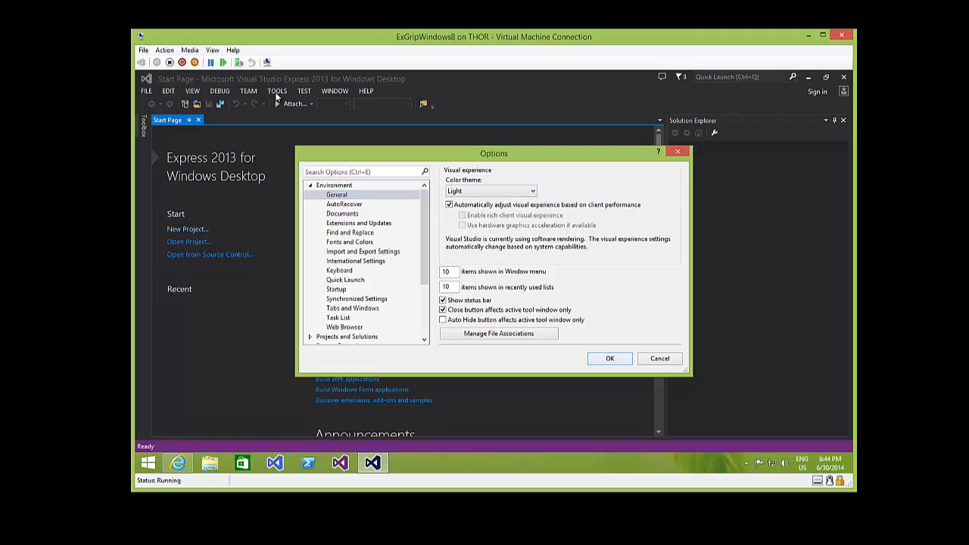
key("Return")
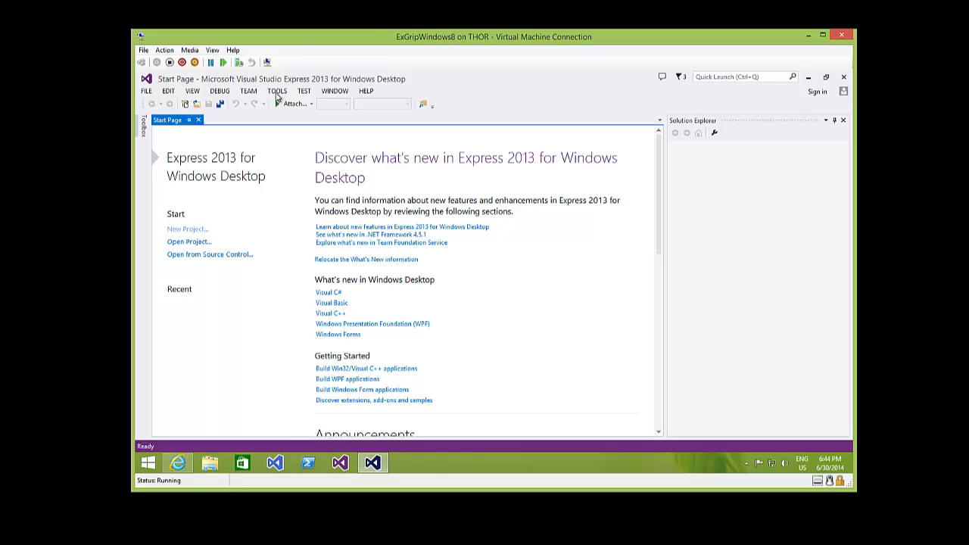
left_click(277, 92)
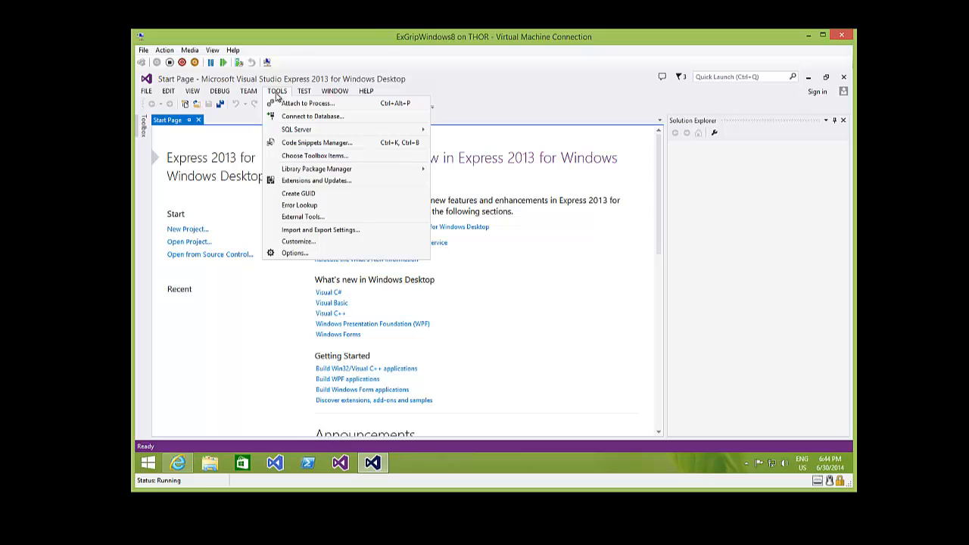
key("Up")
key("Return")
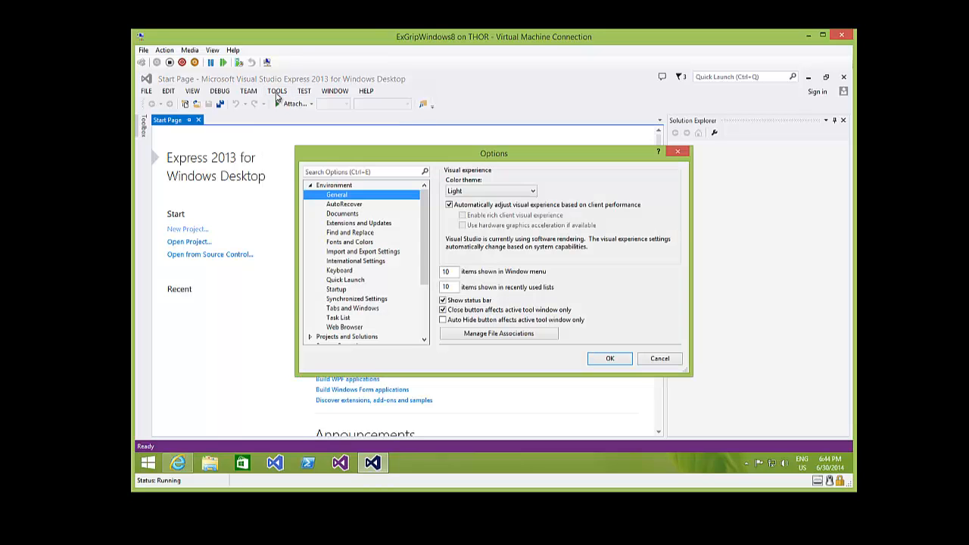
key("Tab")
key("alt+Down")
key("Up")
key("Up")
key("Down")
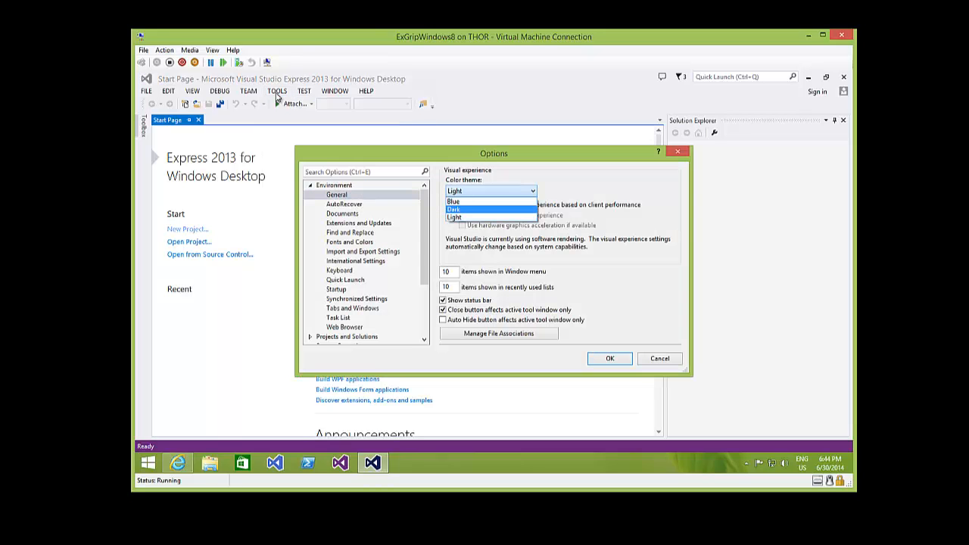
key("Return")
key("Return")
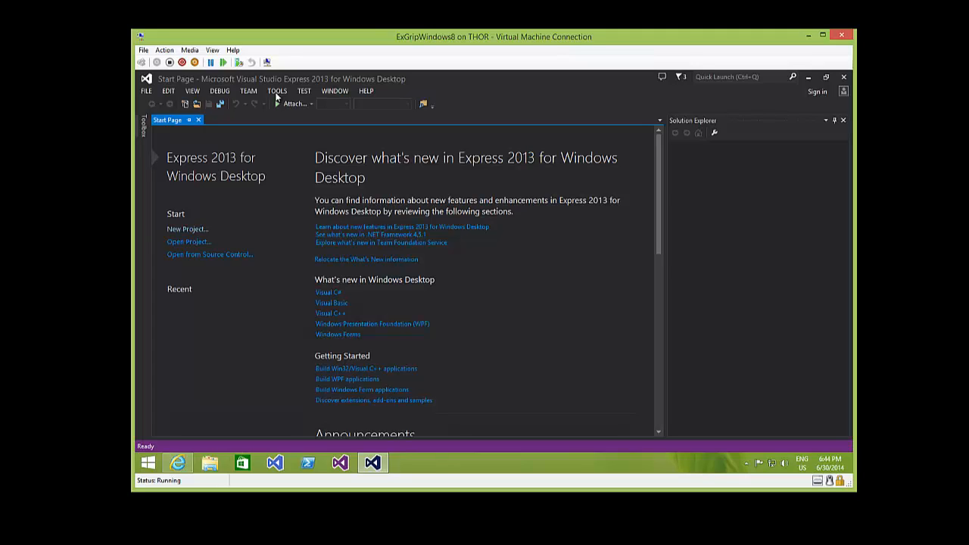